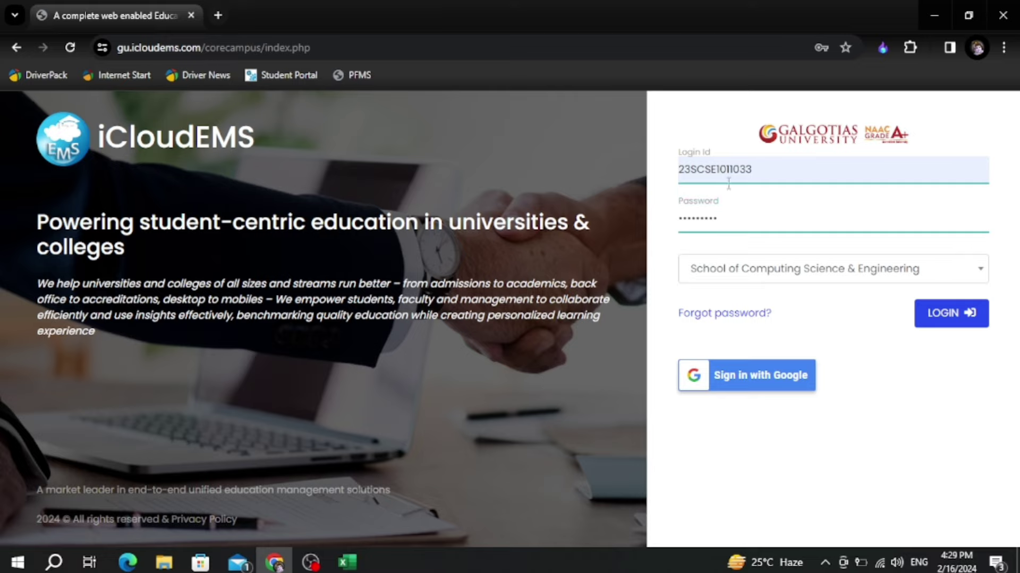
Step: Log in to the student portal and open Course Registration from the College Info registration options
left_click(919, 315)
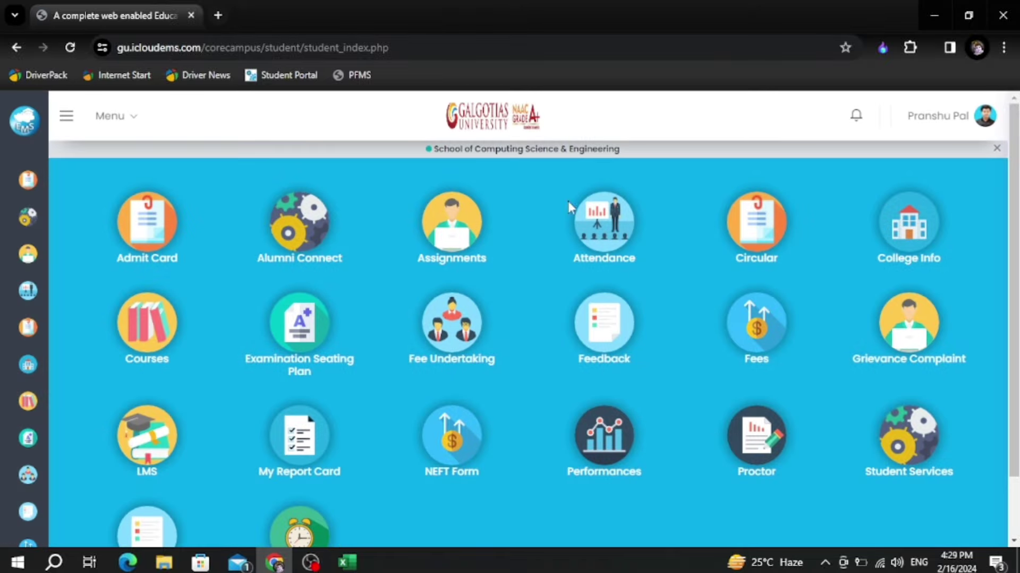
left_click(996, 148)
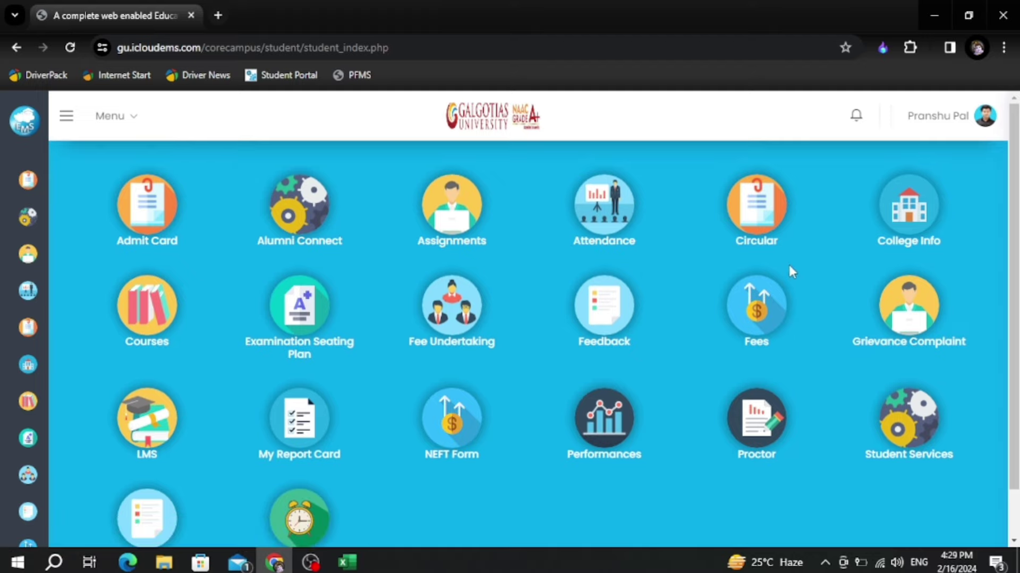
left_click(907, 216)
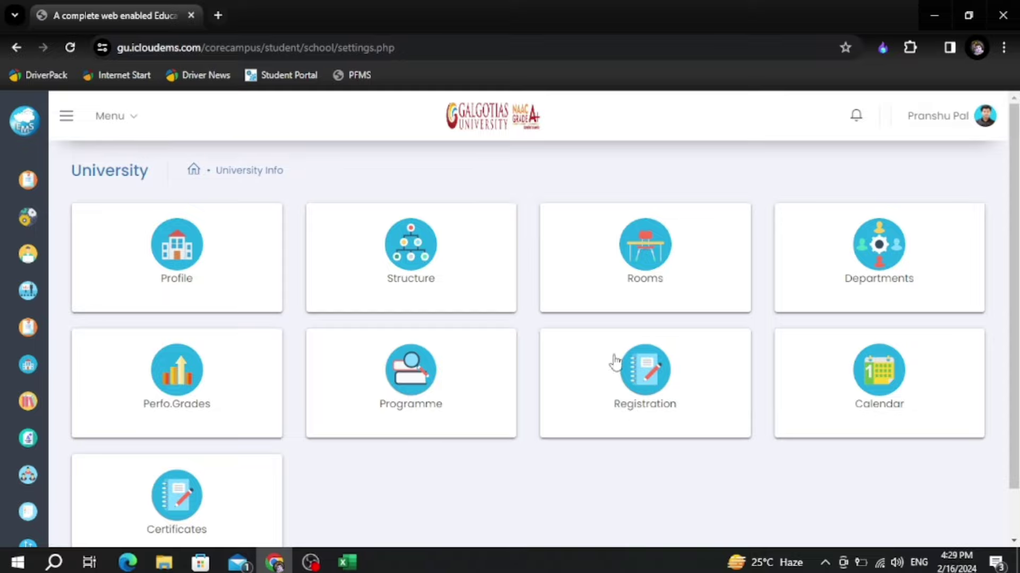
left_click(646, 378)
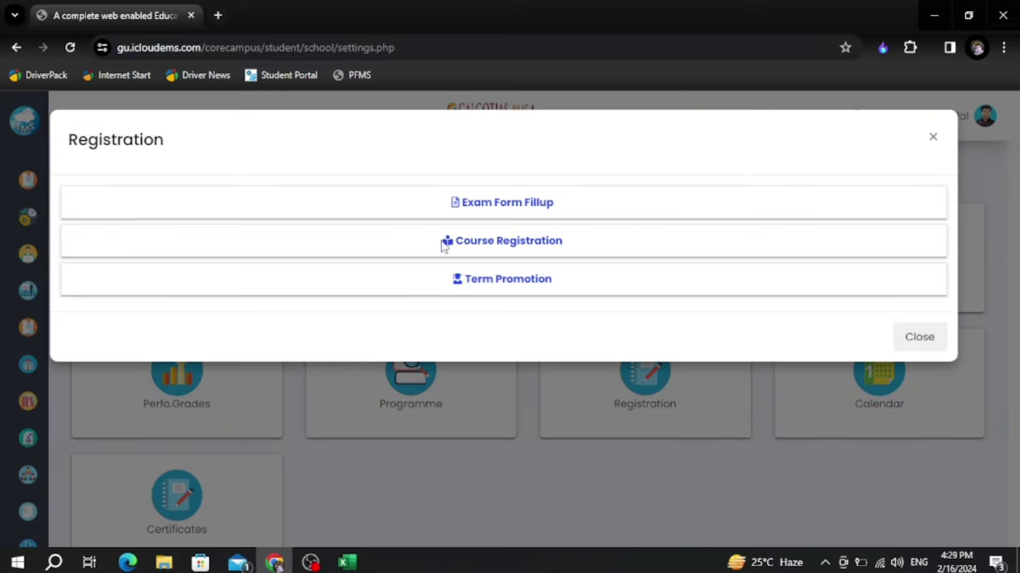
left_click(502, 247)
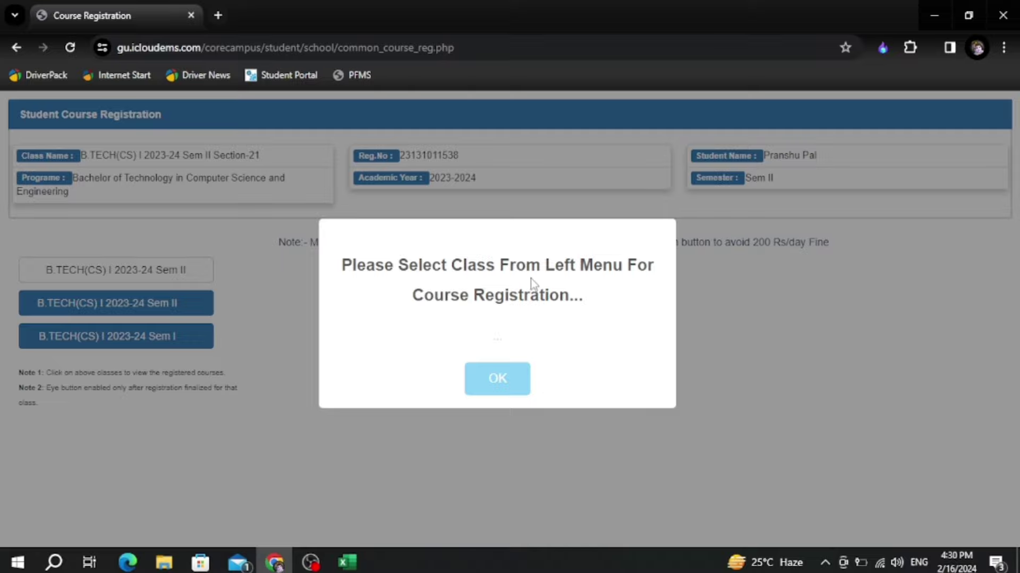
Step: Open the first B.TECH(CS) I 2023-24 Sem II class for course registration and review its course baskets
left_click(497, 378)
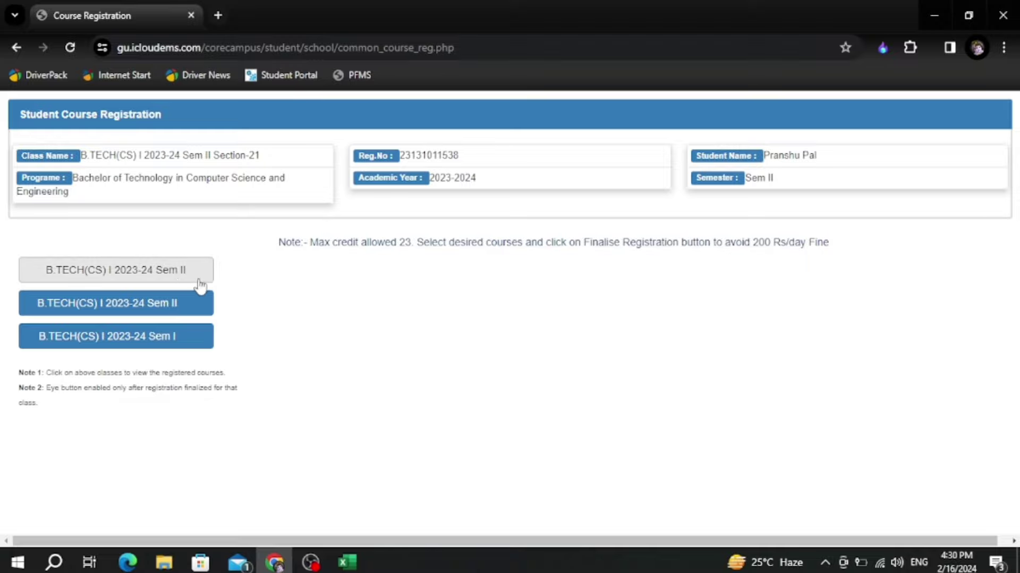
left_click(164, 277)
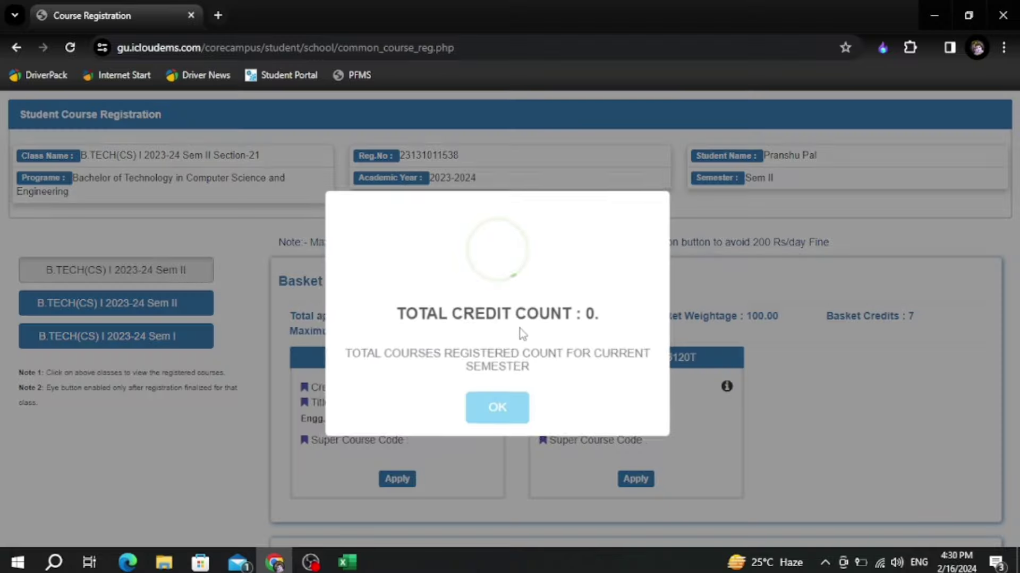
left_click(503, 410)
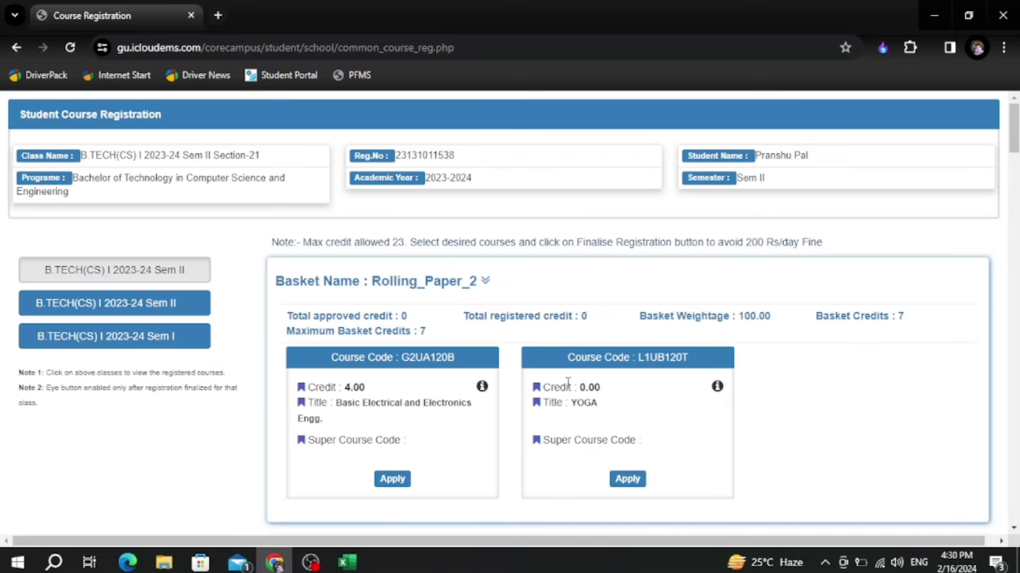
scroll(676, 374, "down", 3)
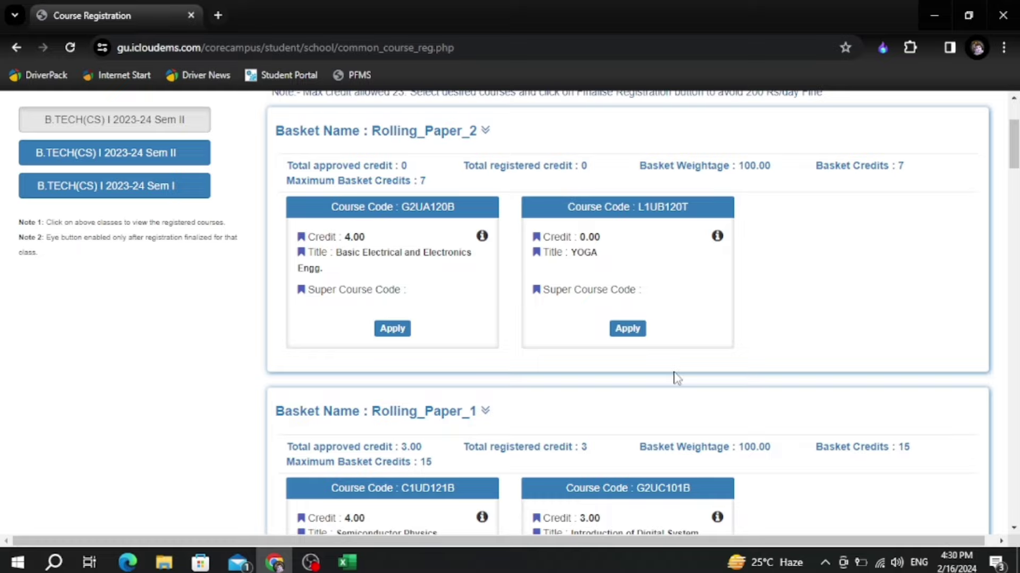
scroll(654, 365, "down", 9)
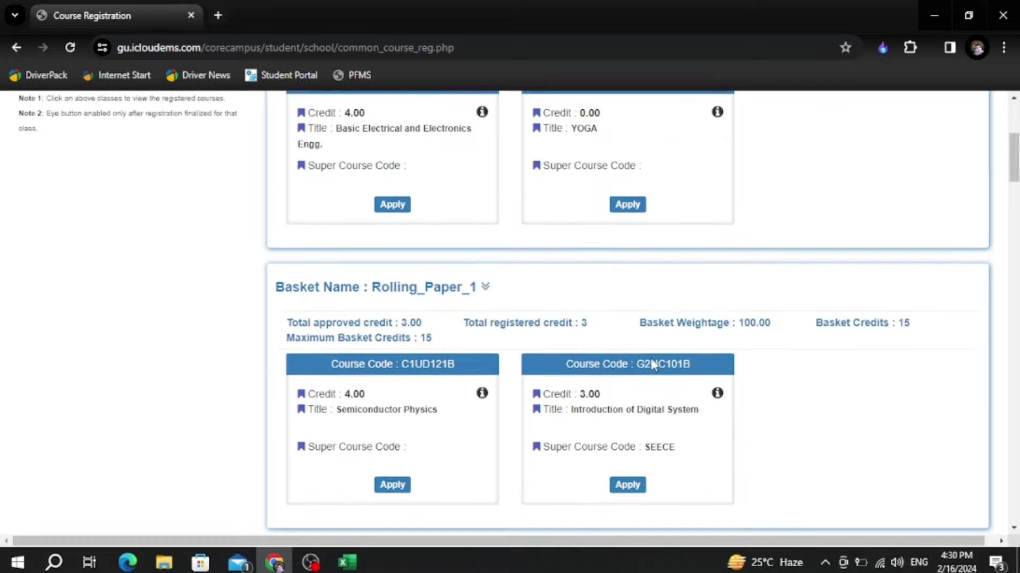
scroll(651, 388, "down", 5)
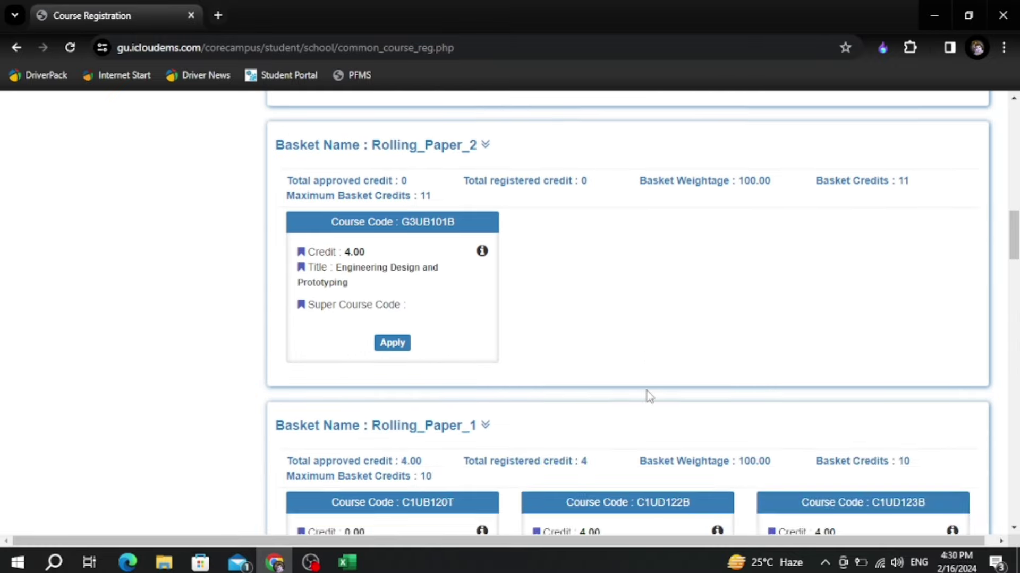
scroll(648, 393, "up", 20)
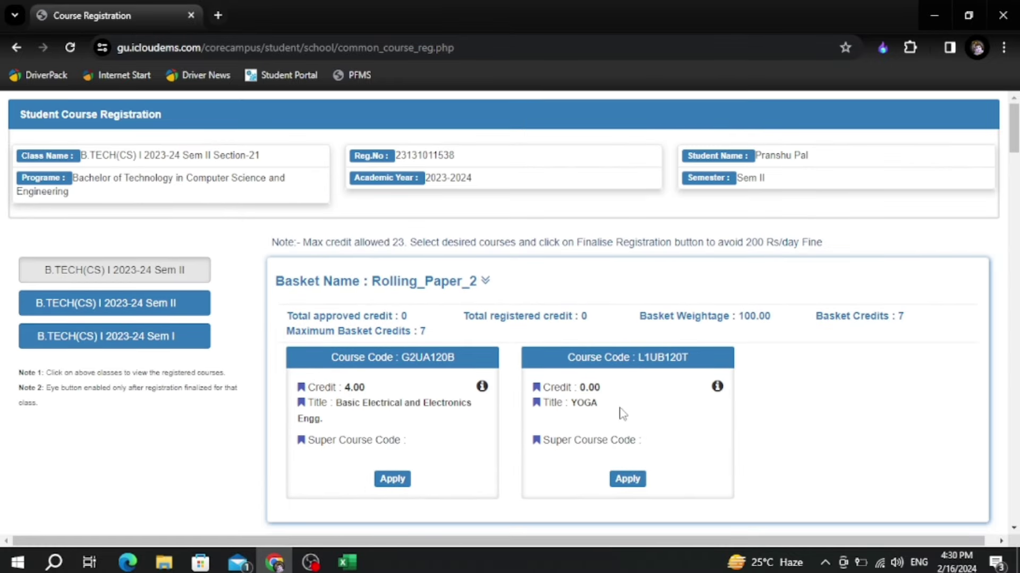
Step: Switch to the Excel subject allocation workbook and examine the course groups on the 2nd Sem. 2223 new code sheet
left_click(348, 562)
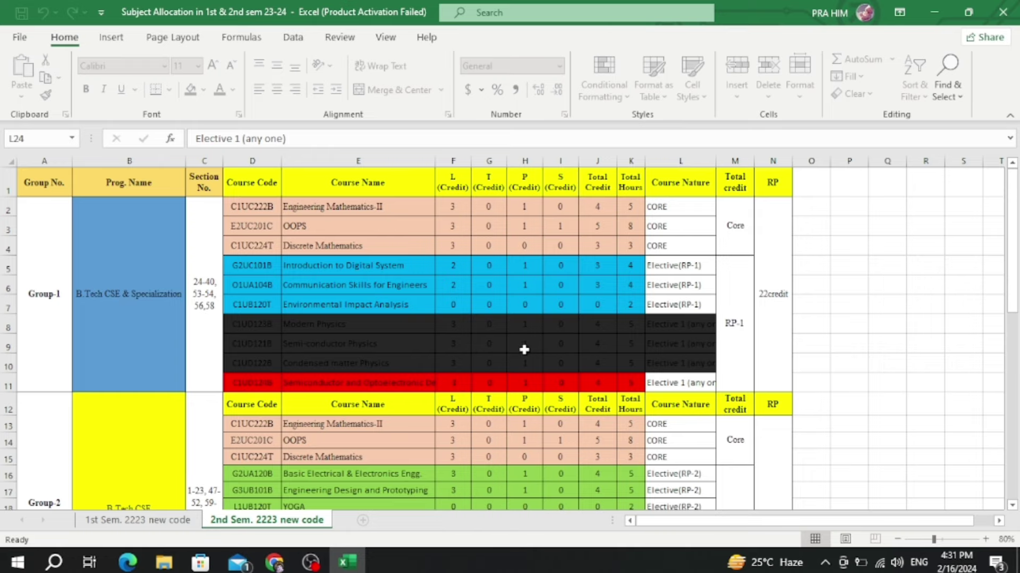
scroll(531, 346, "down", 2)
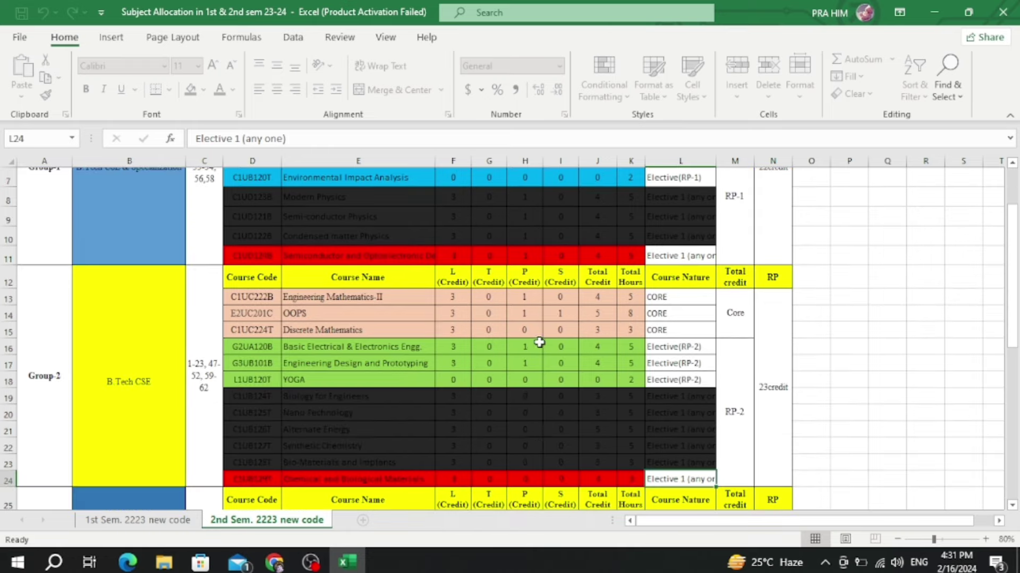
scroll(544, 340, "down", 4)
scroll(544, 340, "down", 5)
scroll(536, 345, "up", 12)
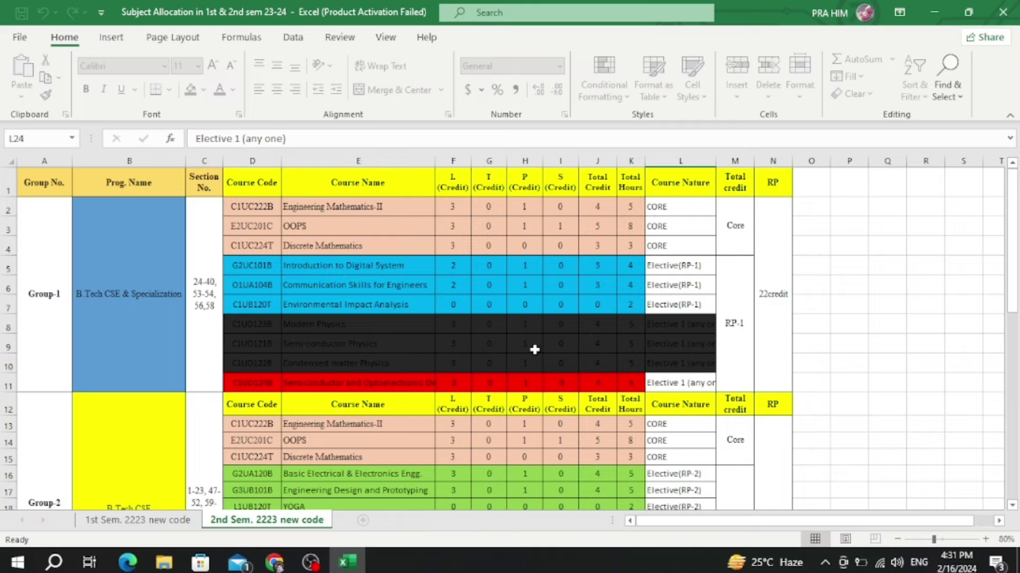
scroll(535, 349, "down", 8)
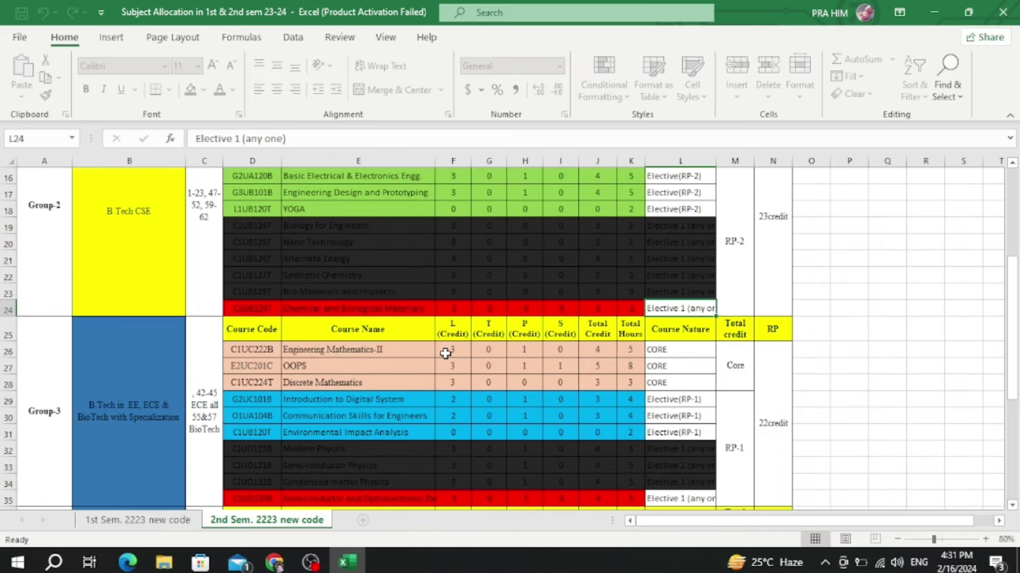
scroll(451, 359, "up", 6)
scroll(450, 359, "up", 2)
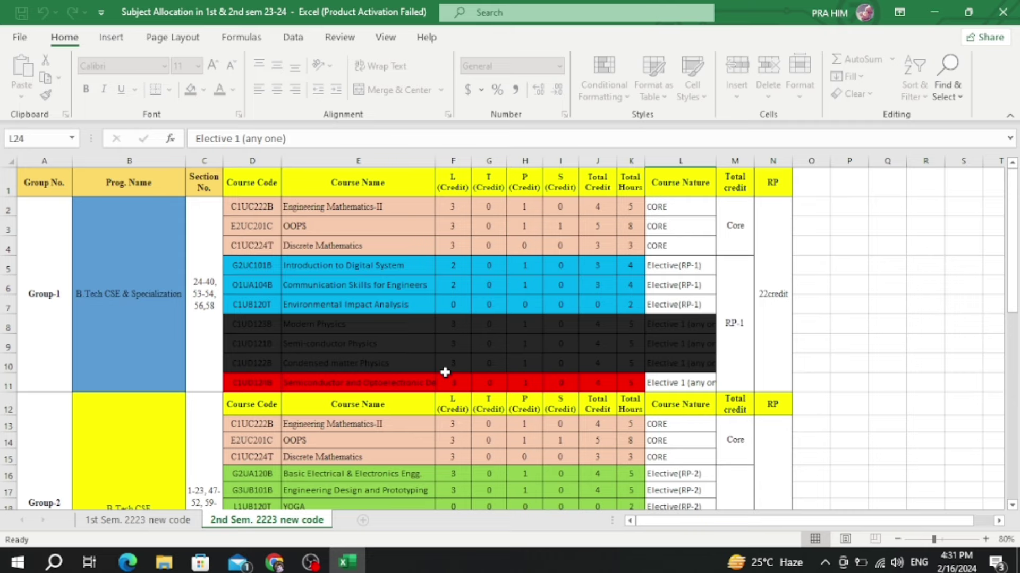
scroll(471, 360, "down", 5)
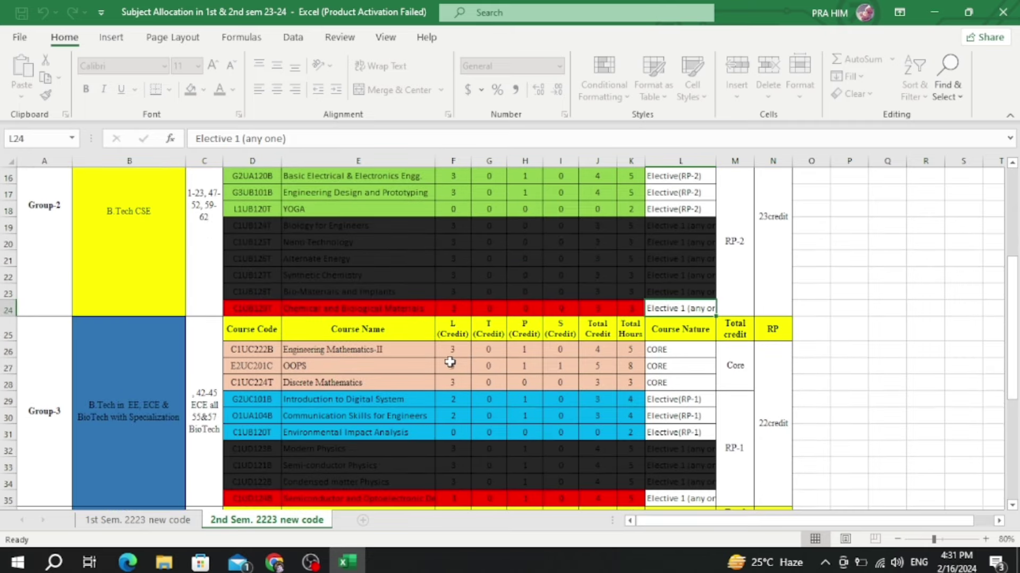
scroll(453, 360, "up", 5)
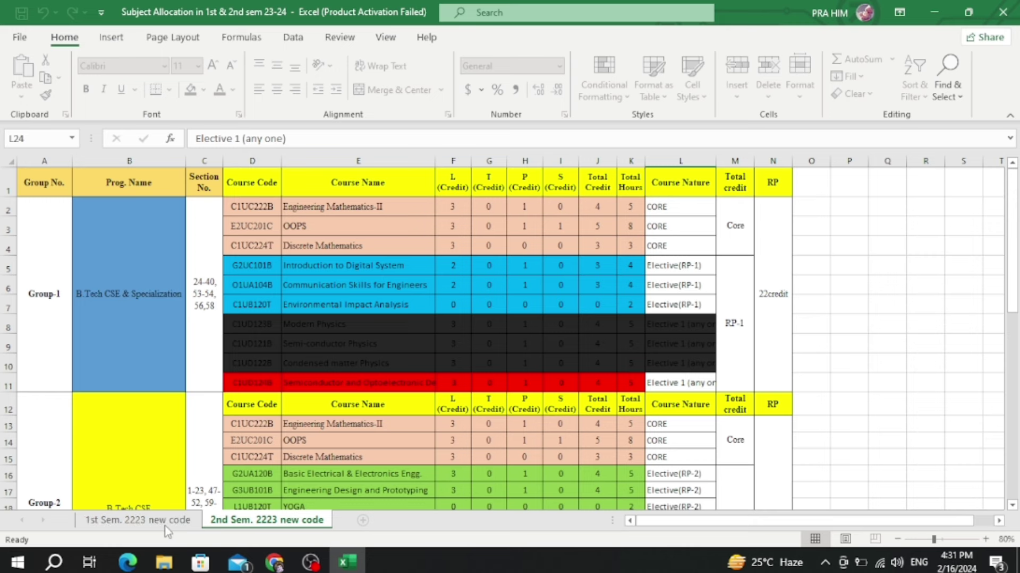
Step: Examine the section numbers and courses of Group-1 and Group-2 on the 1st Sem. 2223 new code sheet
left_click(146, 523)
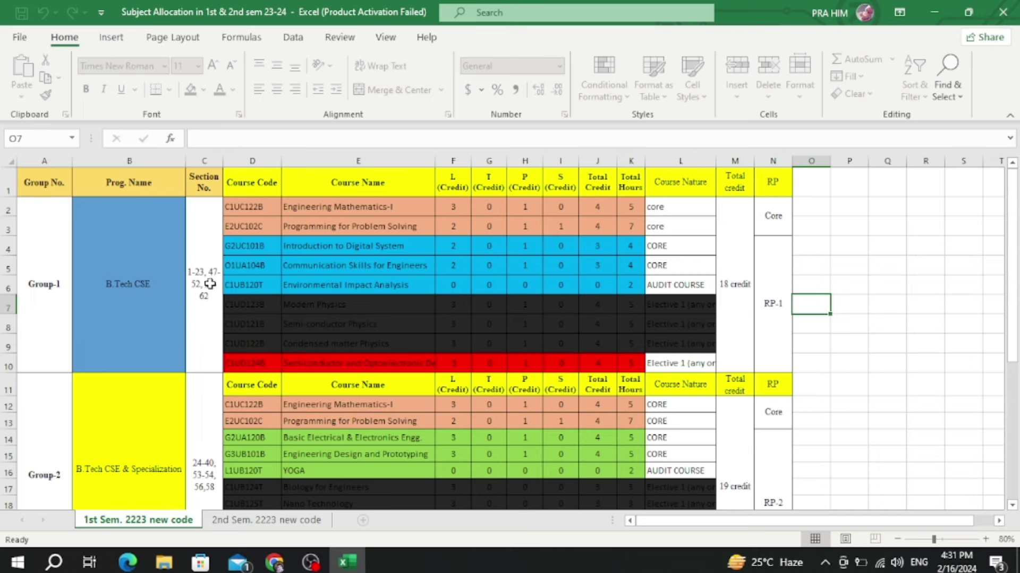
scroll(208, 289, "down", 1)
scroll(208, 288, "down", 1)
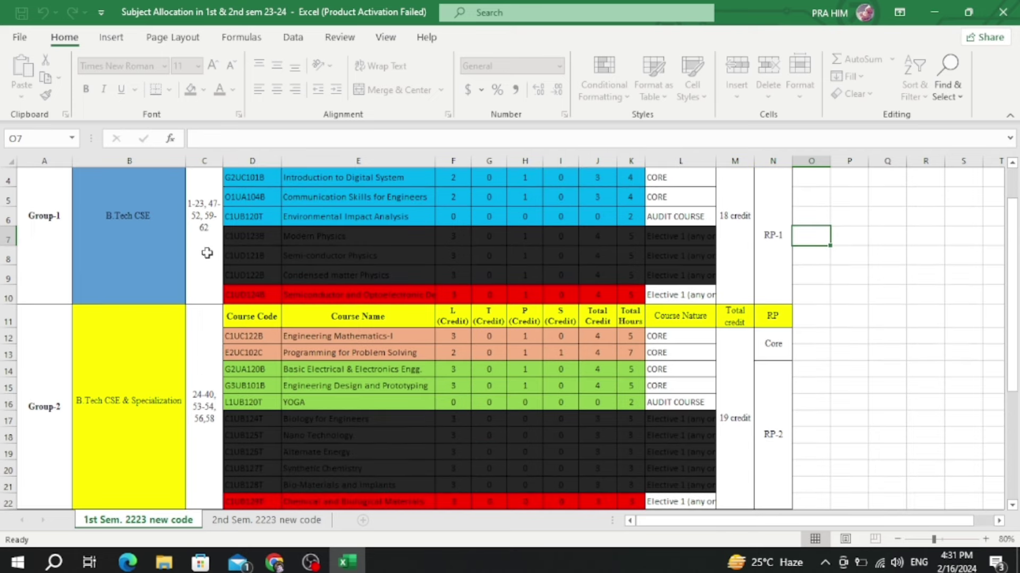
scroll(319, 266, "up", 1)
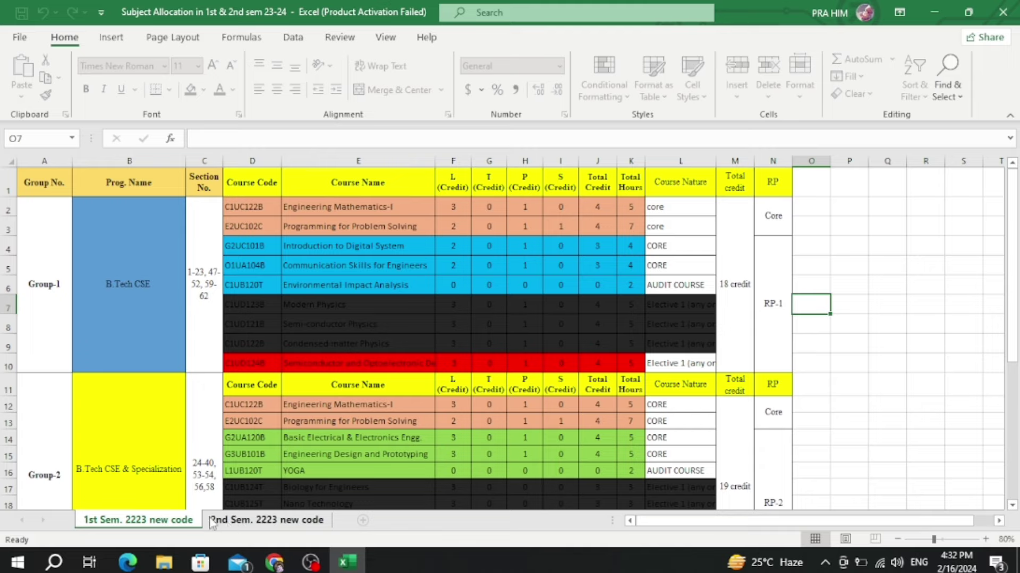
scroll(305, 369, "down", 1)
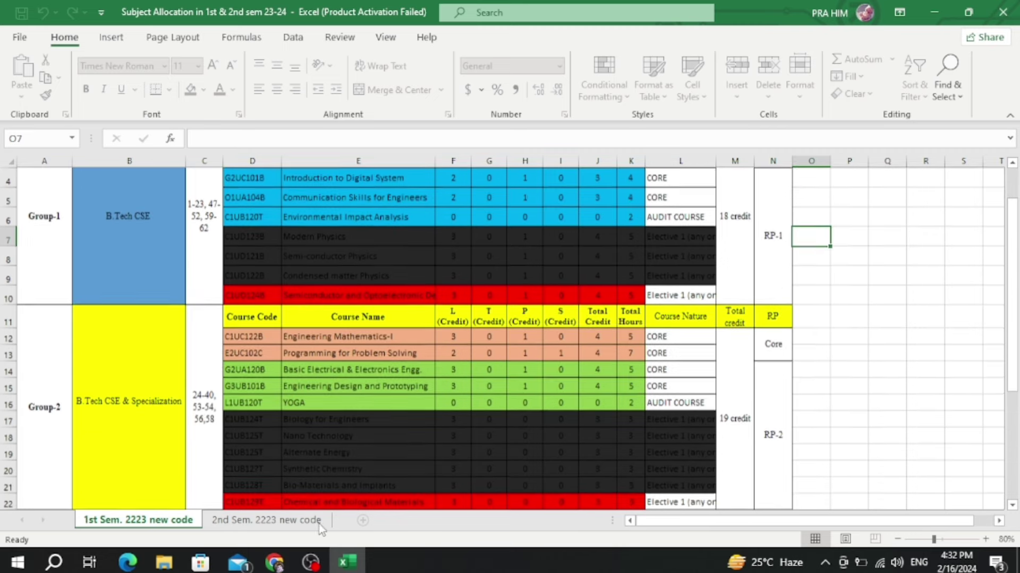
Step: Return to the 2nd Sem. 2223 new code sheet and check the section numbers of Group-1 and Group-2
left_click(268, 521)
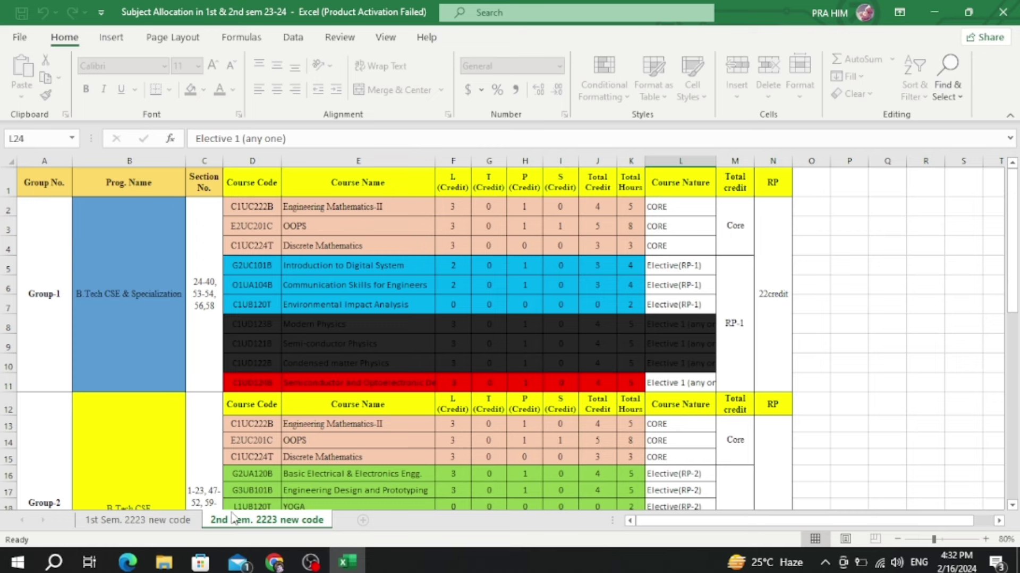
scroll(308, 298, "down", 1)
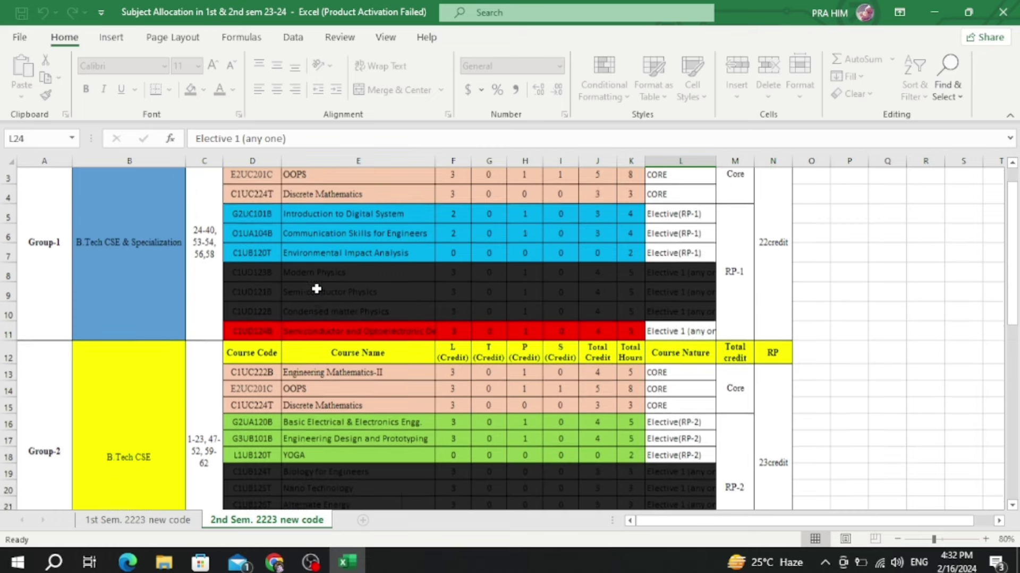
scroll(314, 287, "up", 1)
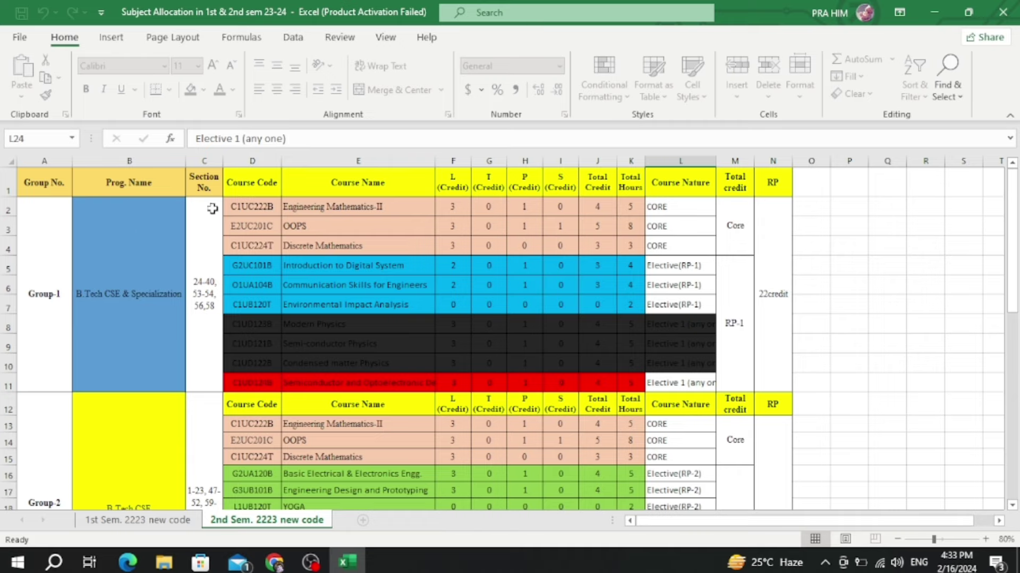
scroll(204, 318, "down", 1)
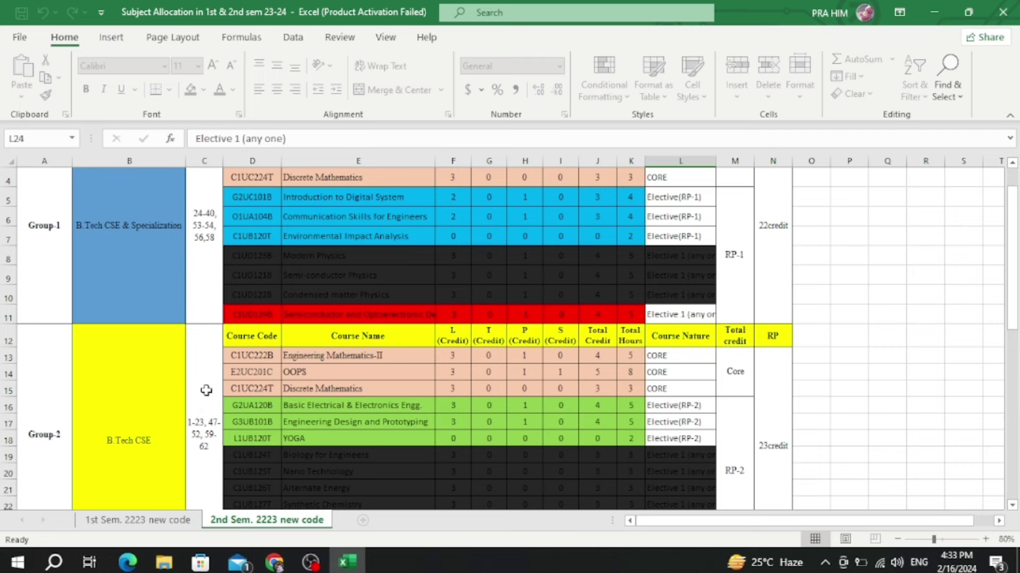
scroll(206, 391, "up", 1)
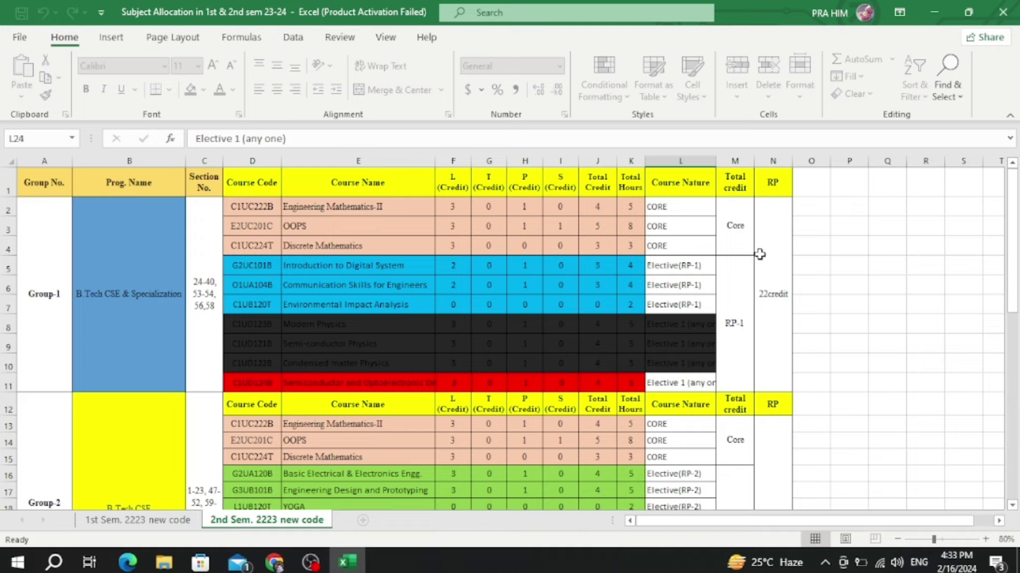
Step: Compare the core and elective courses and total credits of the groups on the 2nd semester sheet
scroll(739, 314, "down", 1)
scroll(738, 243, "up", 1)
scroll(751, 300, "down", 1)
scroll(743, 314, "up", 1)
scroll(754, 313, "down", 1)
scroll(754, 282, "up", 1)
scroll(759, 346, "down", 4)
scroll(748, 343, "up", 1)
scroll(727, 342, "up", 3)
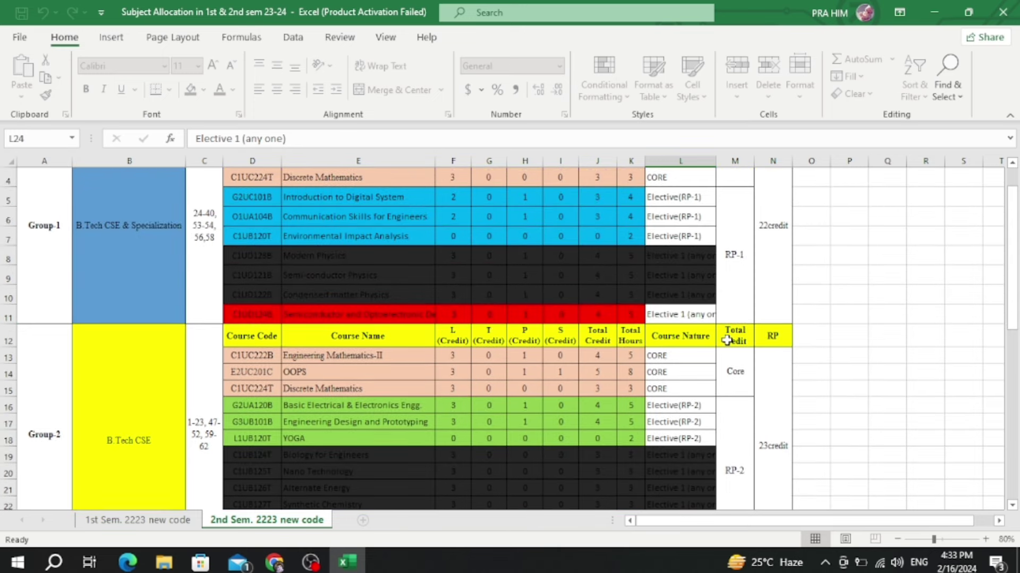
scroll(731, 341, "up", 1)
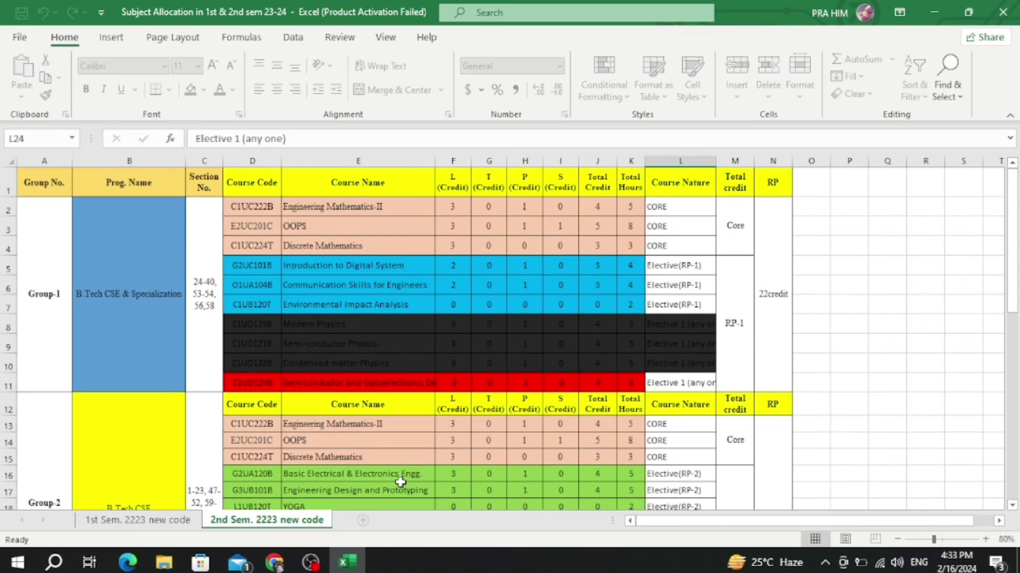
Step: Recheck the Group-2 B.Tech CSE course list in the subject allocation workbook against the registration page
left_click(274, 563)
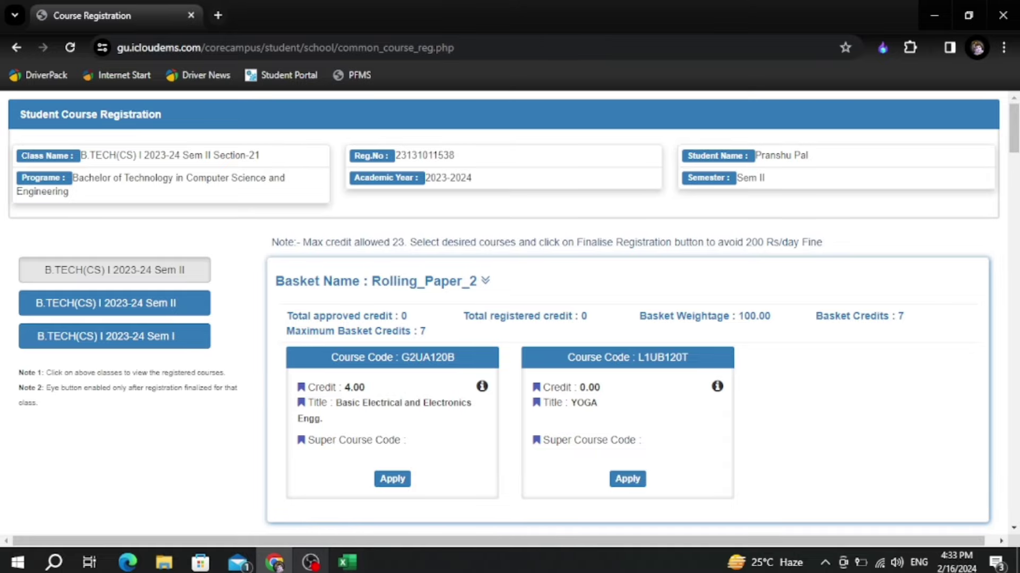
left_click(347, 562)
scroll(510, 333, "down", 3)
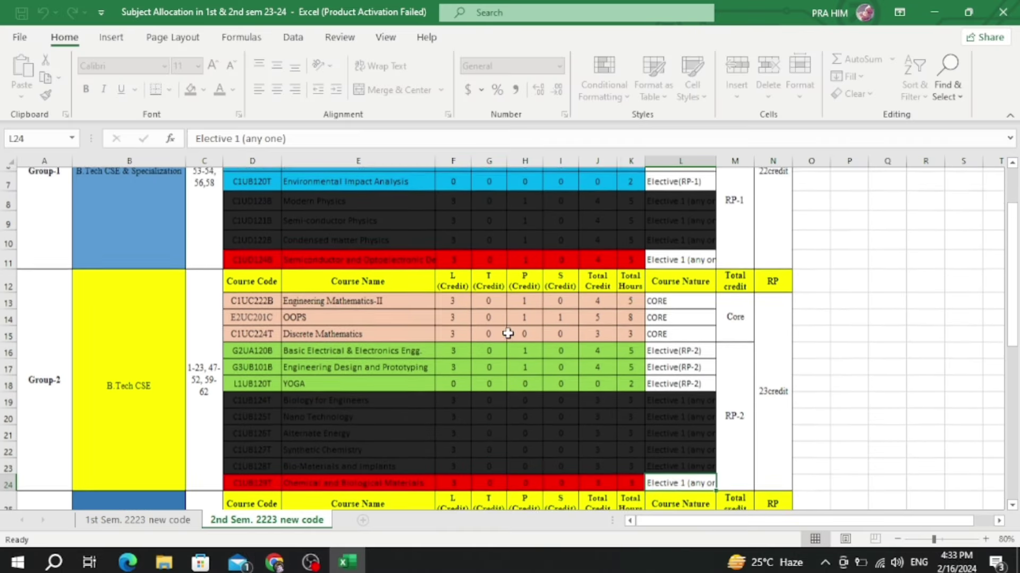
scroll(504, 332, "up", 2)
scroll(504, 331, "down", 1)
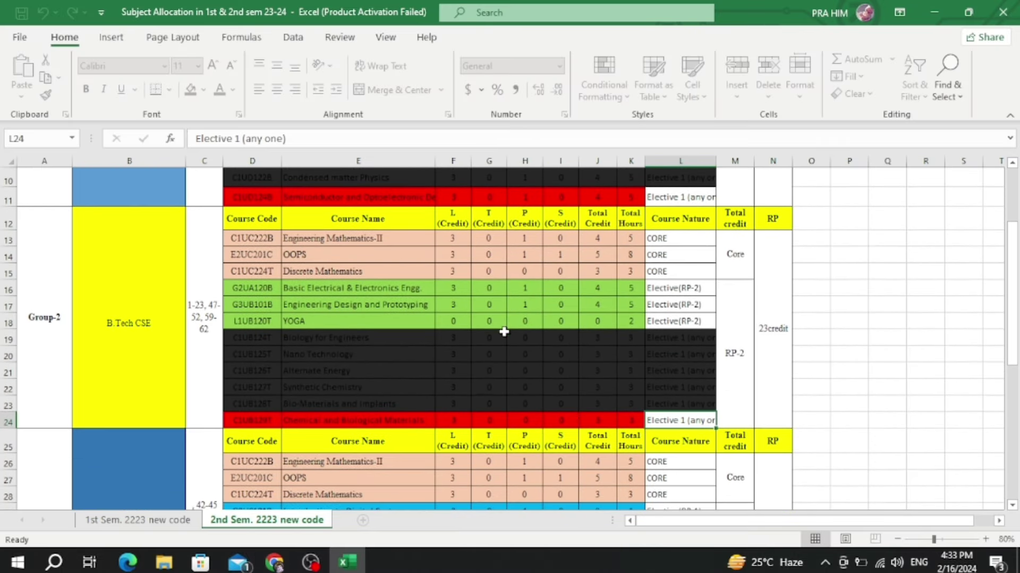
Step: Switch to the browser and examine the courses offered in the Rolling_Paper_2 and Rolling_Paper_1 baskets
left_click(277, 564)
scroll(584, 335, "down", 2)
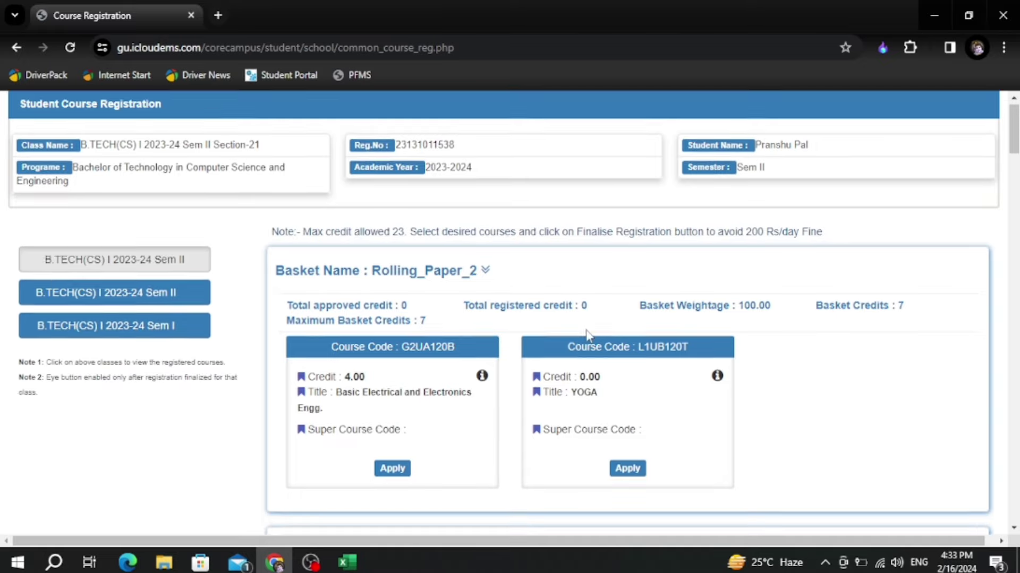
scroll(580, 351, "up", 1)
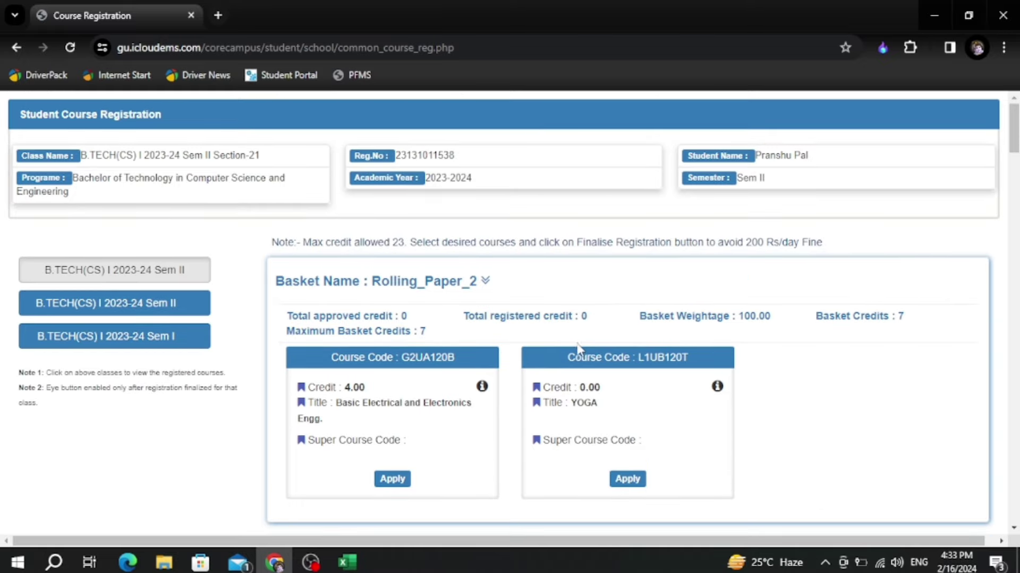
scroll(579, 350, "down", 2)
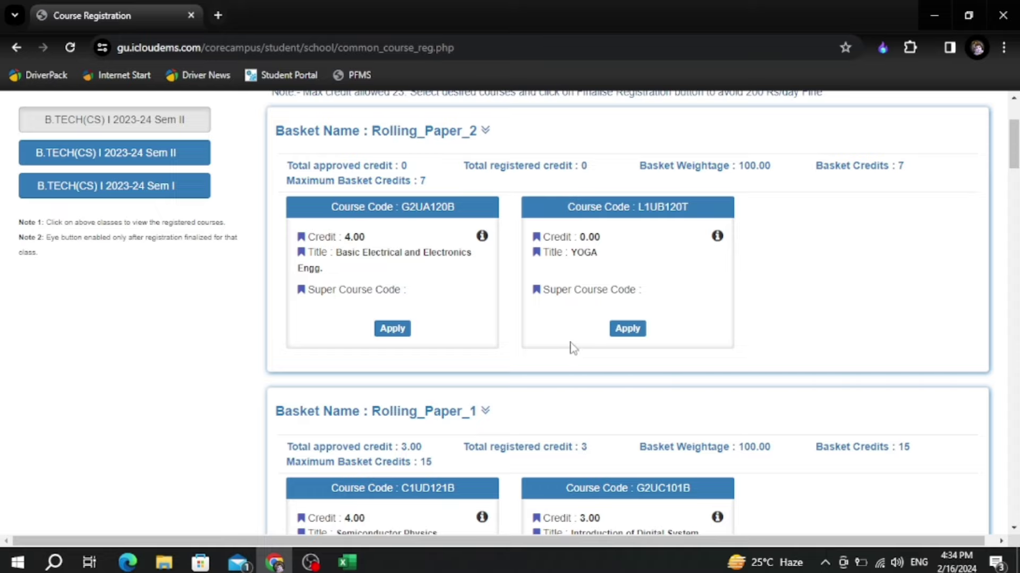
scroll(568, 348, "down", 1)
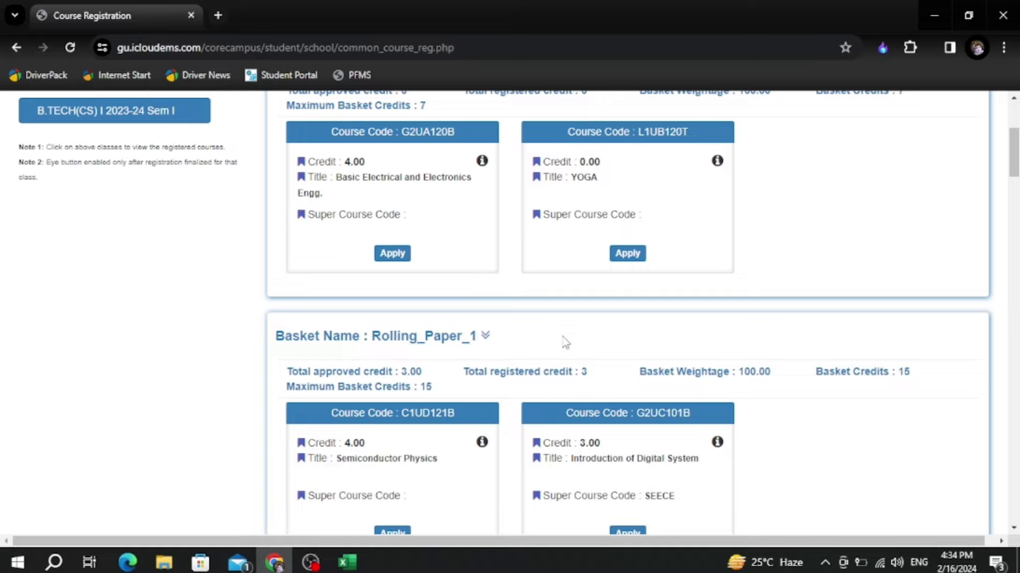
scroll(569, 343, "up", 3)
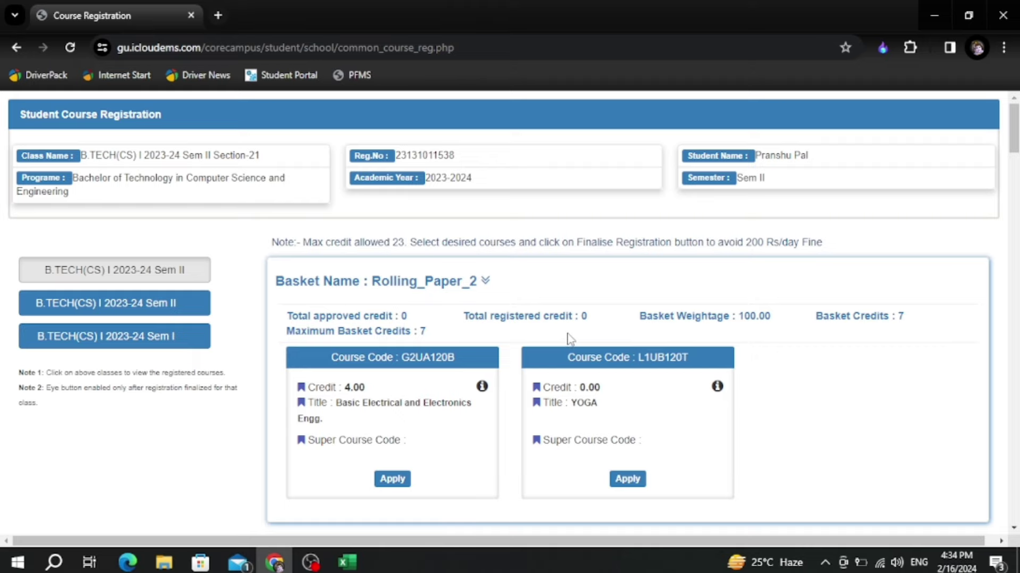
scroll(571, 339, "down", 3)
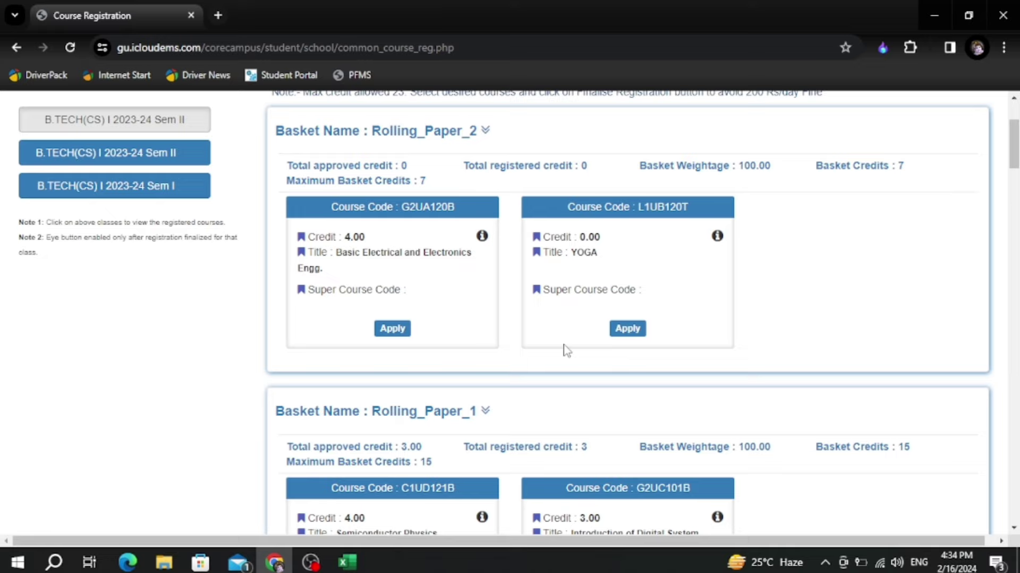
mouse_move(312, 565)
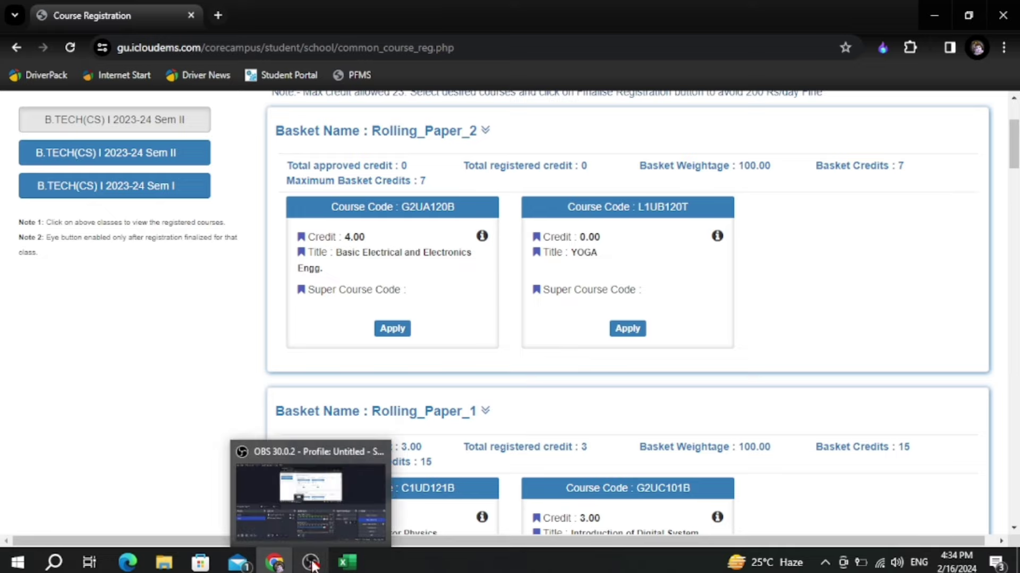